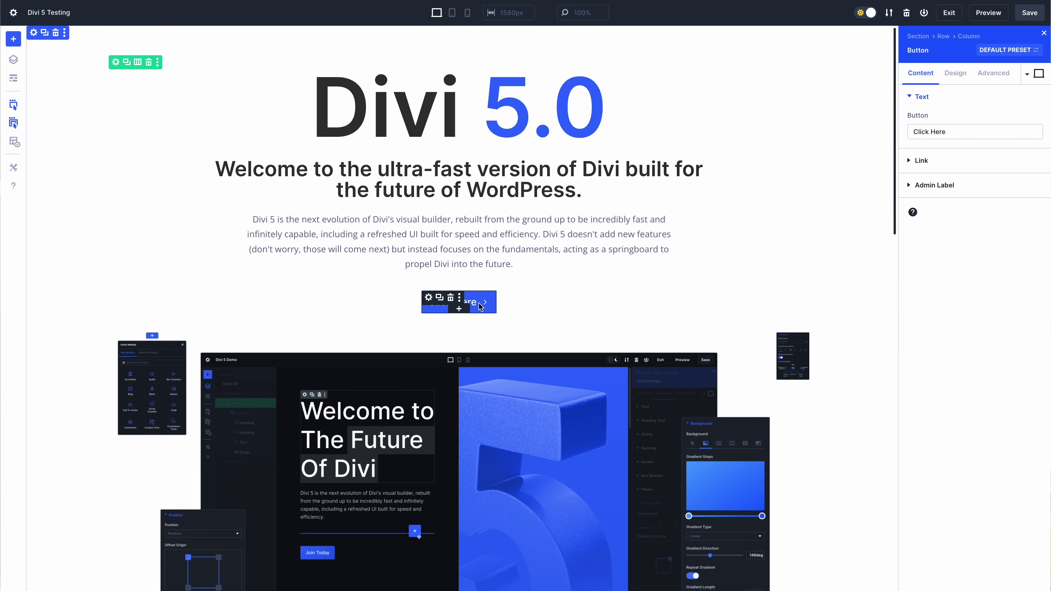
Step: Try the Green Button and Pill Button presets on the Click Here button, then apply Border Button
{"action": "left_click", "coordinate": [988, 52]}
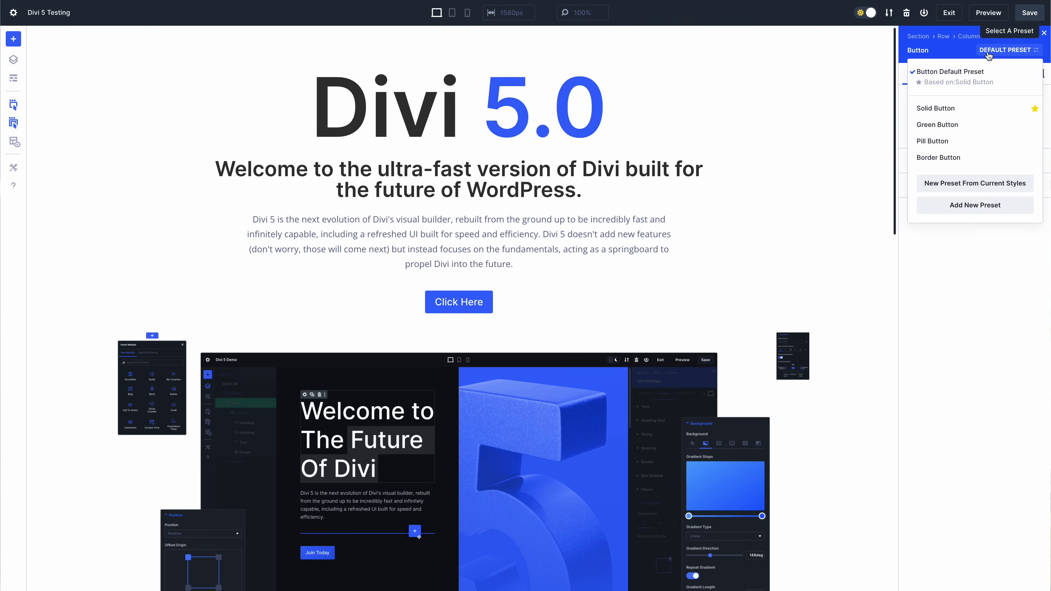
{"action": "left_click", "coordinate": [959, 125]}
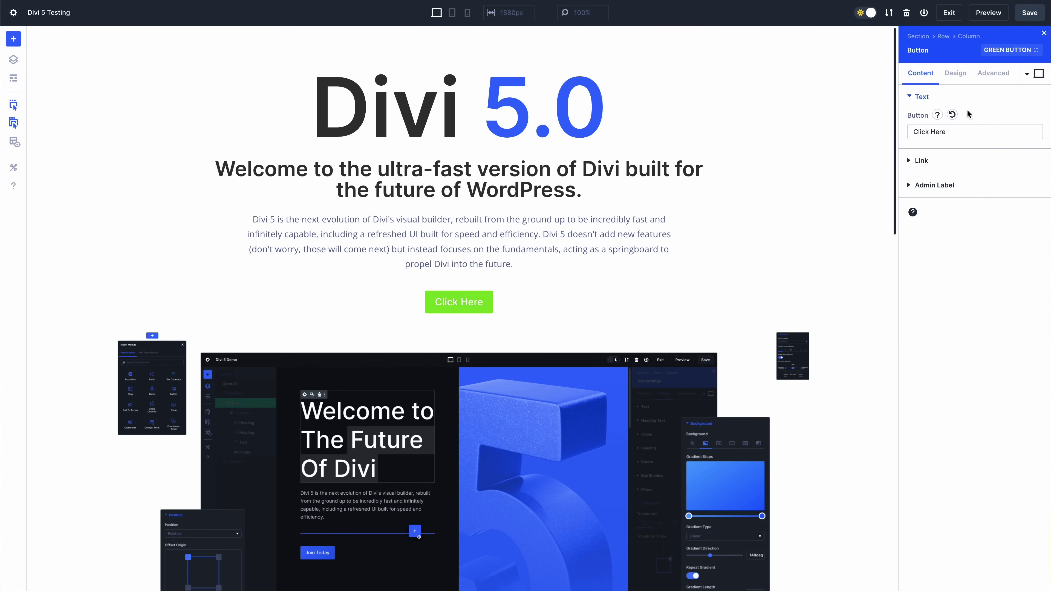
{"action": "left_click", "coordinate": [998, 53]}
{"action": "left_click", "coordinate": [940, 143]}
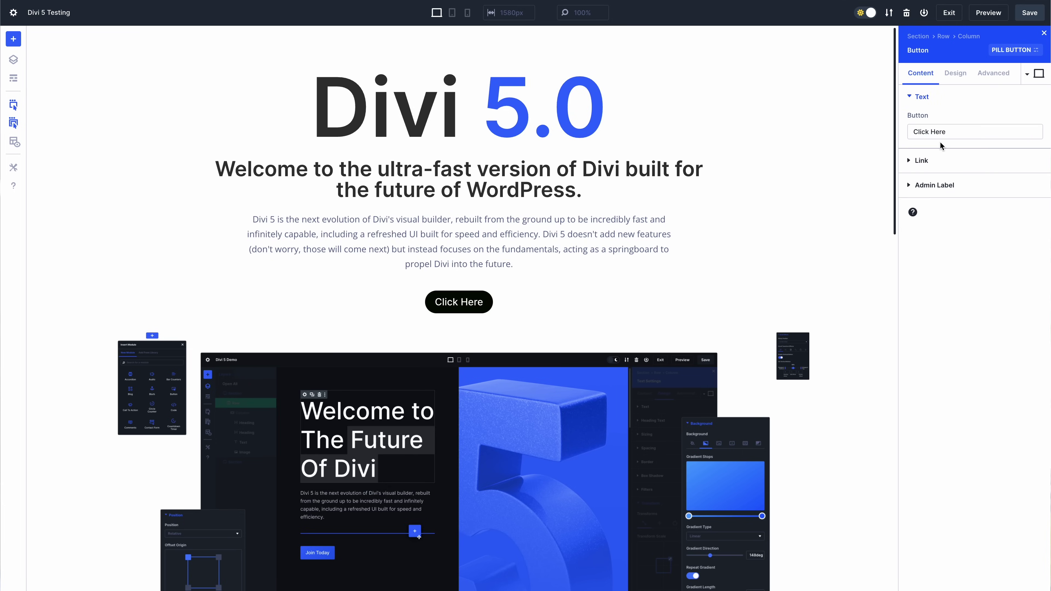
{"action": "left_click", "coordinate": [1000, 53]}
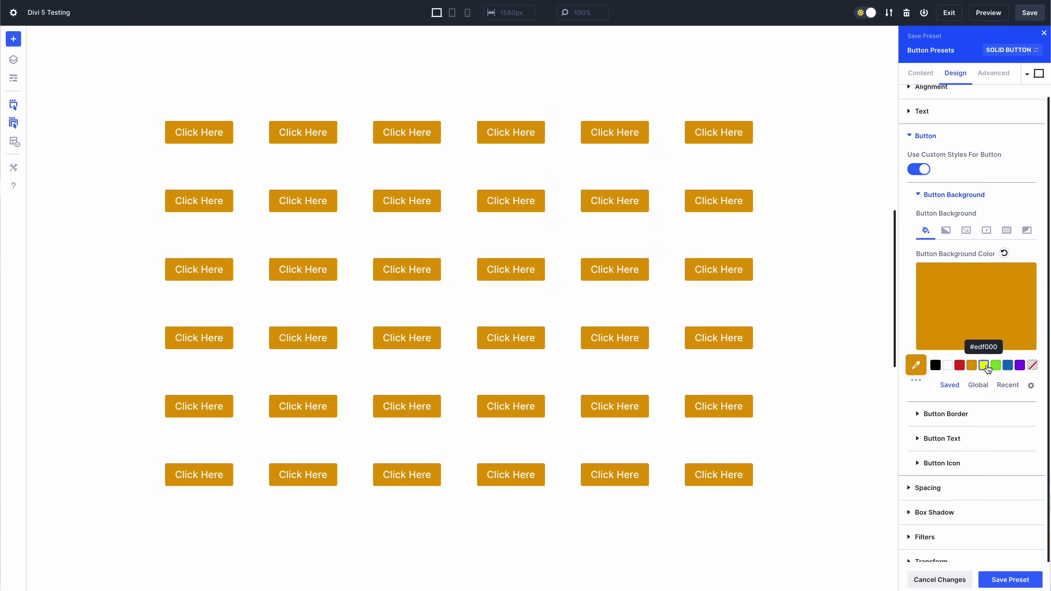
Step: Set the Solid Button preset's button background to a custom dark blue
{"action": "left_click", "coordinate": [1019, 367]}
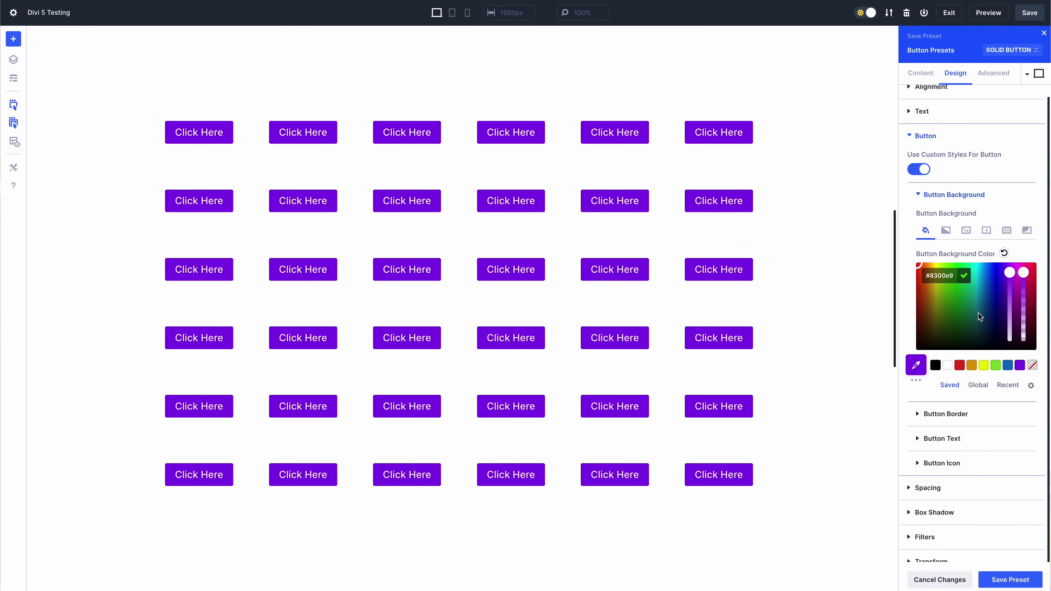
{"action": "left_click", "coordinate": [960, 308]}
{"action": "mouse_move", "coordinate": [950, 297]}
{"action": "left_mouse_down"}
{"action": "mouse_move", "coordinate": [973, 298]}
{"action": "mouse_move", "coordinate": [974, 287]}
{"action": "mouse_move", "coordinate": [988, 302]}
{"action": "left_mouse_up"}
Step: Apply the Preset 2 inner box shadow to the preset's buttons
{"action": "left_click", "coordinate": [946, 511]}
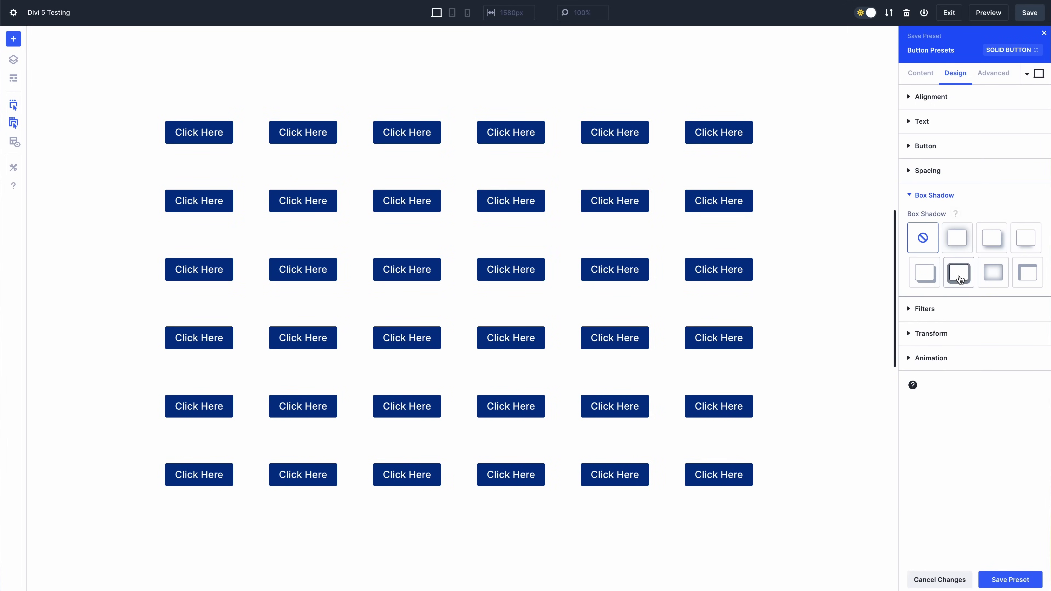
{"action": "left_click", "coordinate": [978, 239]}
{"action": "left_click", "coordinate": [985, 240]}
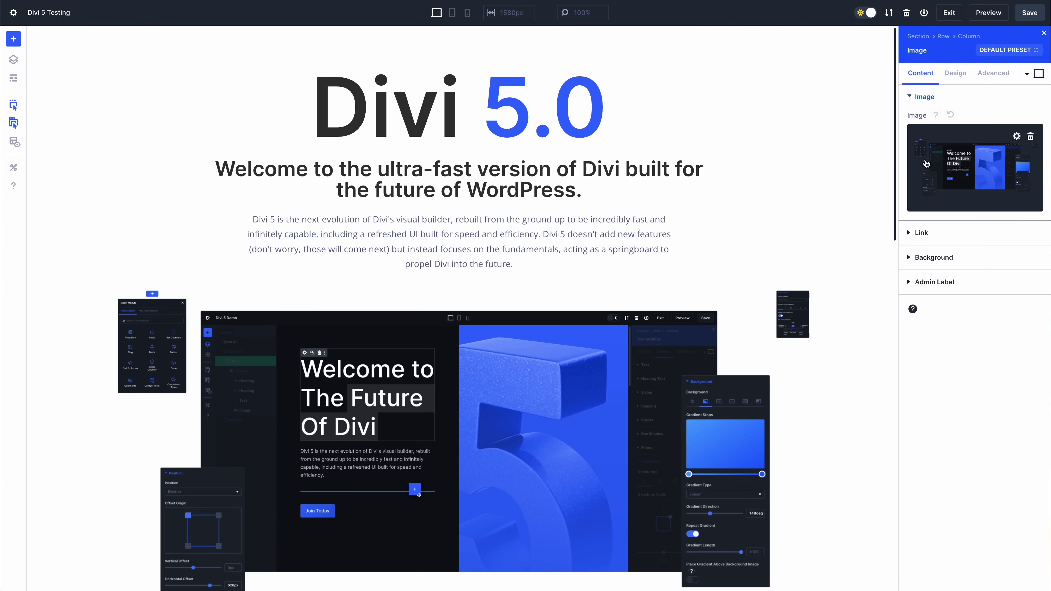
Step: Enable the Scaling up & down scroll effect on the hero image, scaling from 70% to 100%
{"action": "left_click", "coordinate": [987, 76]}
{"action": "left_click", "coordinate": [948, 268]}
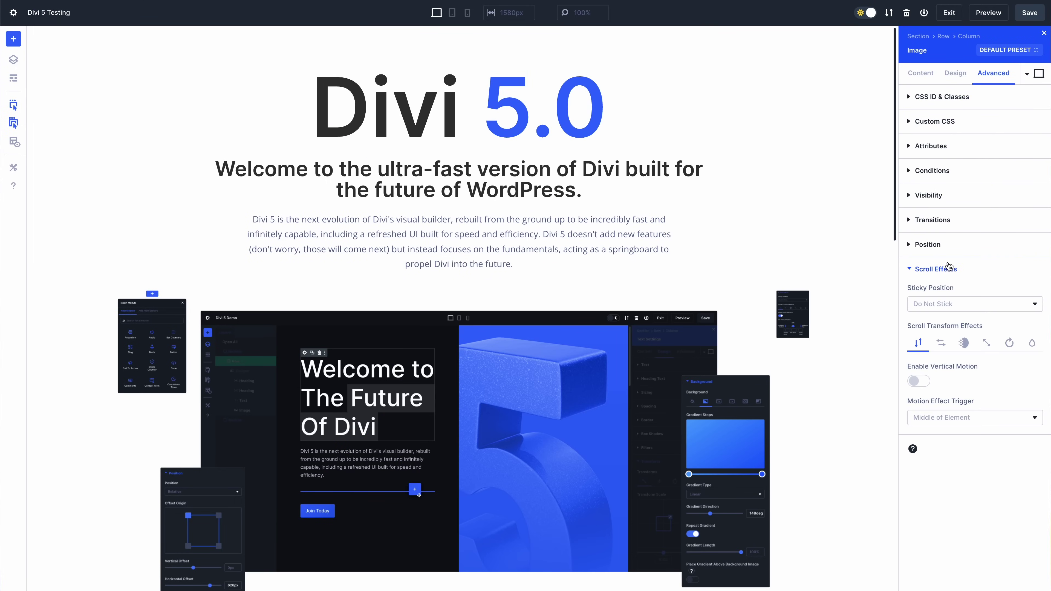
{"action": "left_click", "coordinate": [986, 343]}
{"action": "left_click", "coordinate": [915, 381]}
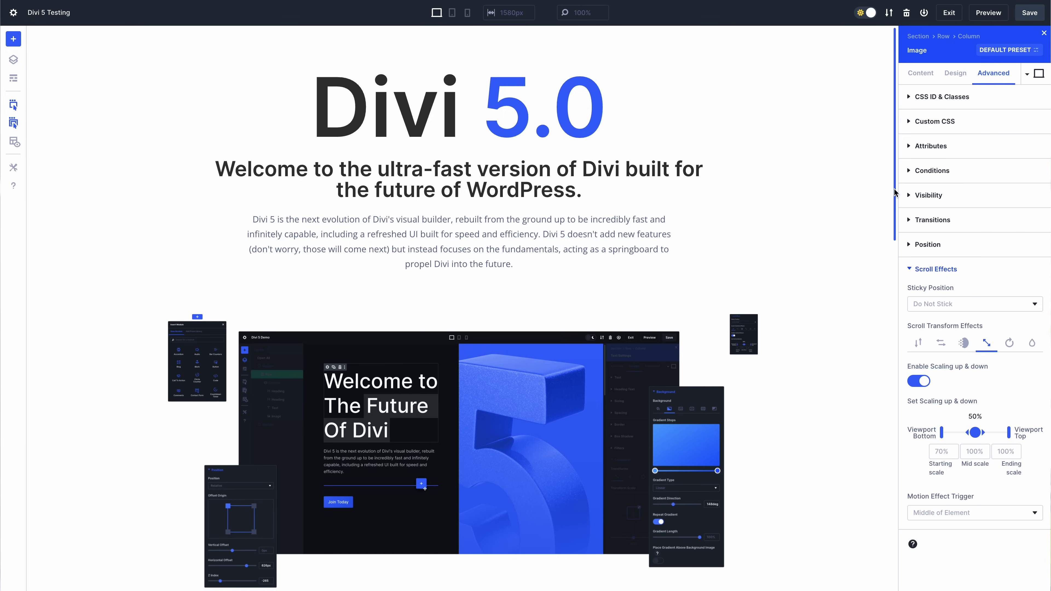
{"action": "left_click_drag", "start_coordinate": [894, 192], "coordinate": [885, 434]}
{"action": "left_click", "coordinate": [315, 320]}
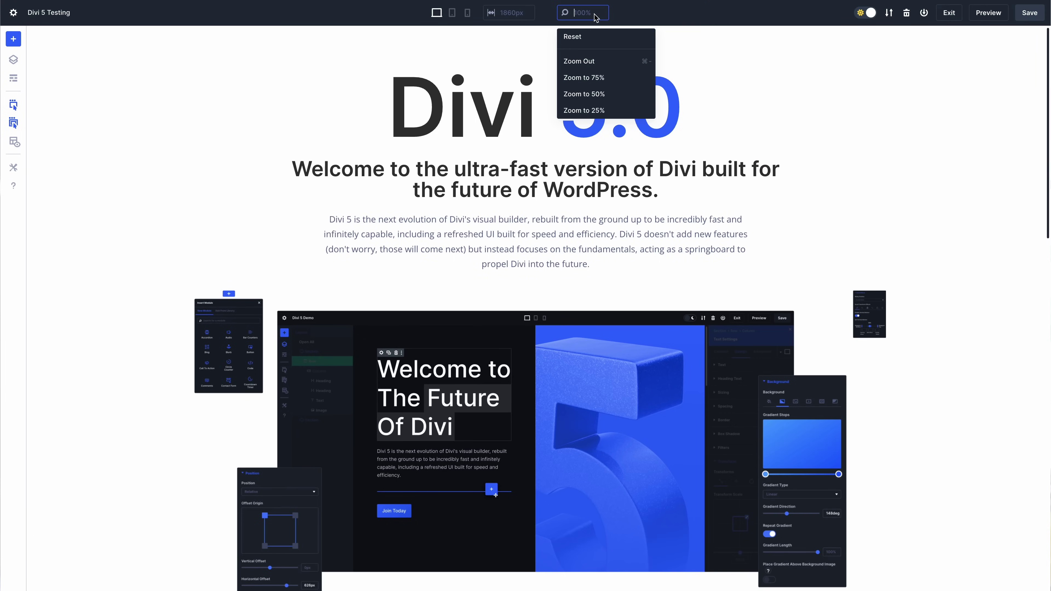
{"action": "left_click", "coordinate": [605, 94]}
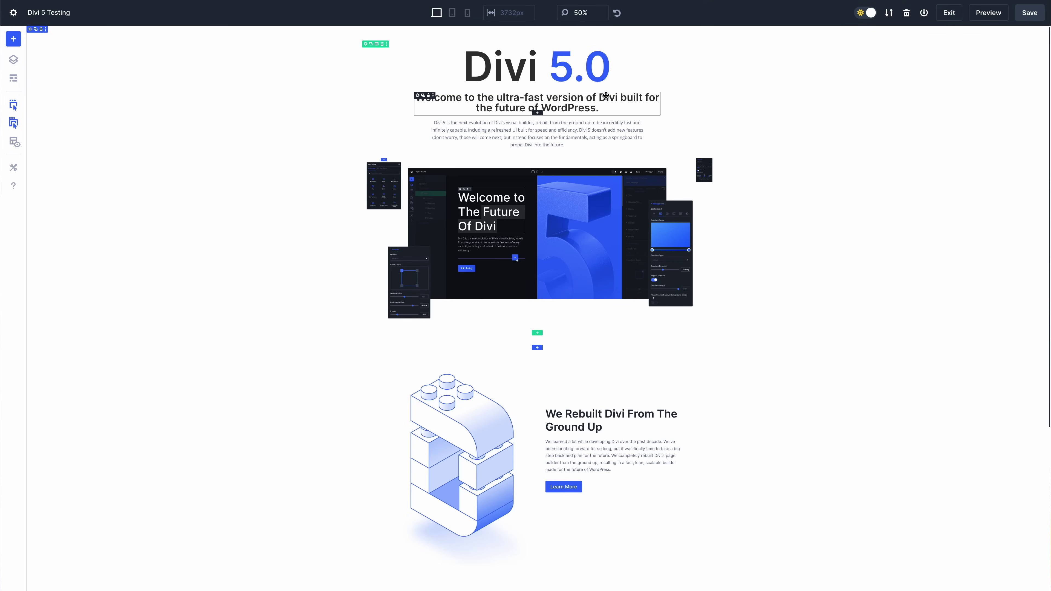
{"action": "left_click", "coordinate": [467, 13]}
{"action": "left_click", "coordinate": [595, 15]}
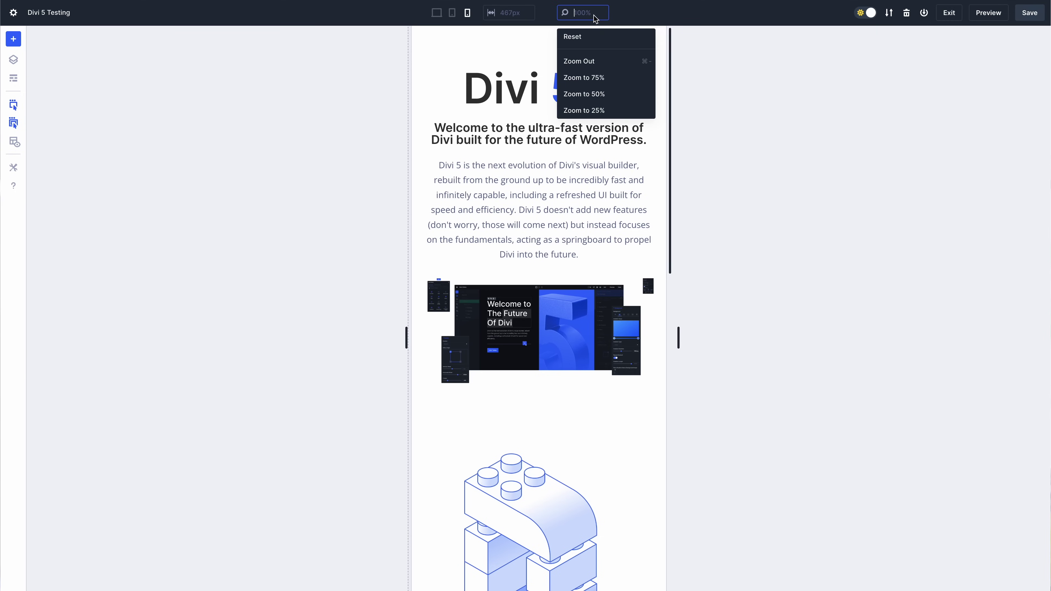
{"action": "left_click", "coordinate": [601, 108]}
{"action": "left_click", "coordinate": [616, 14]}
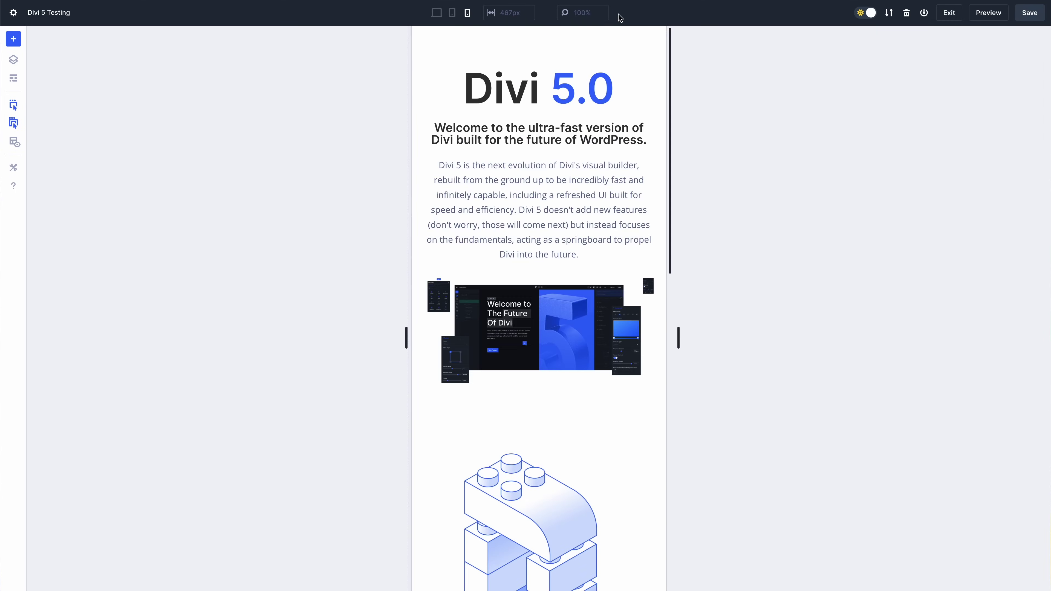
{"action": "left_click", "coordinate": [439, 15]}
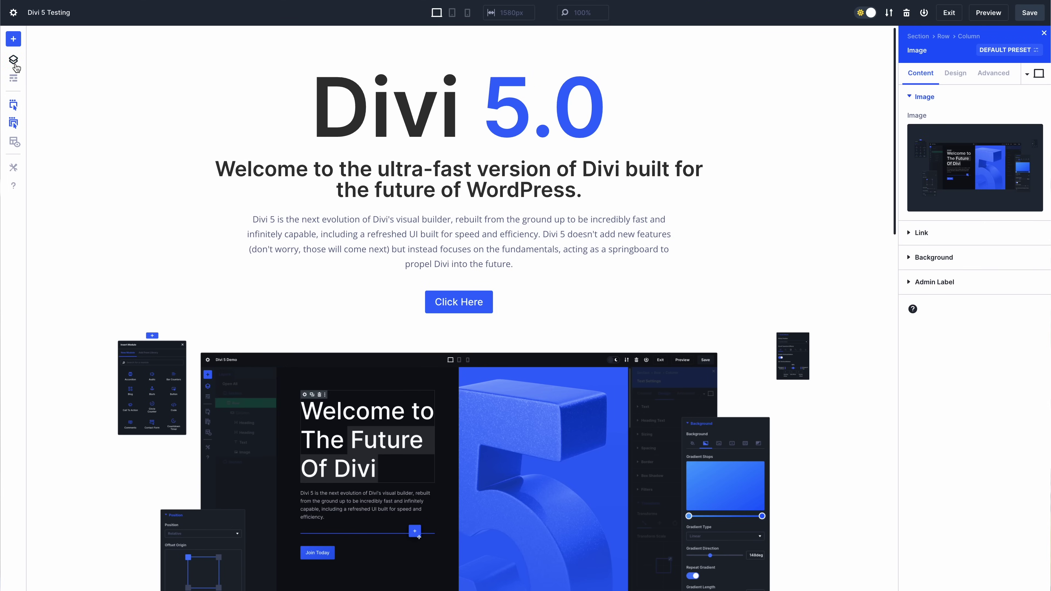
{"action": "left_click", "coordinate": [14, 61]}
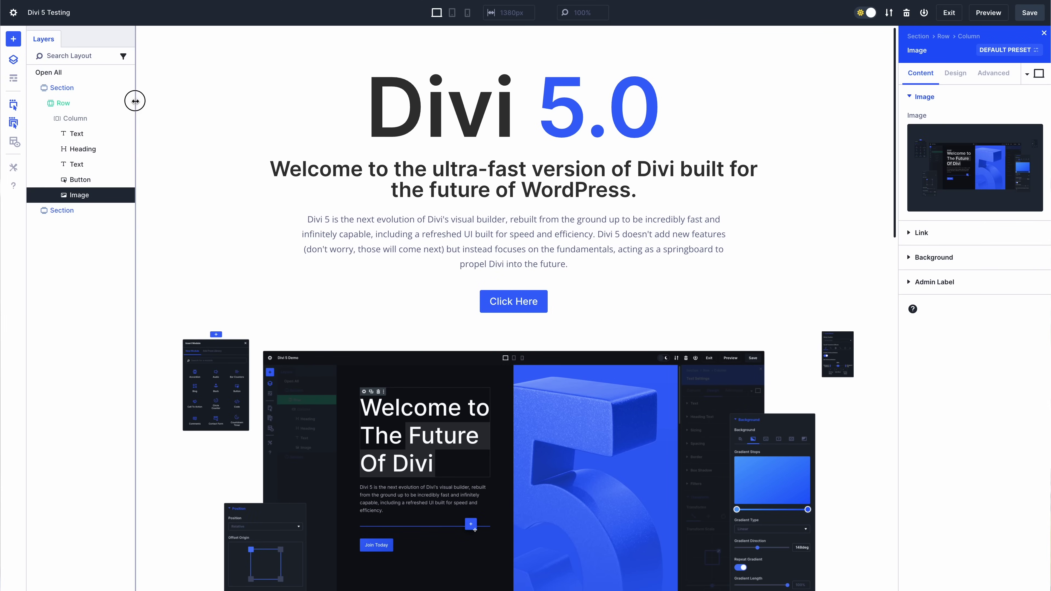
{"action": "left_click_drag", "start_coordinate": [135, 101], "coordinate": [223, 108]}
{"action": "left_click_drag", "start_coordinate": [898, 350], "coordinate": [392, 281]}
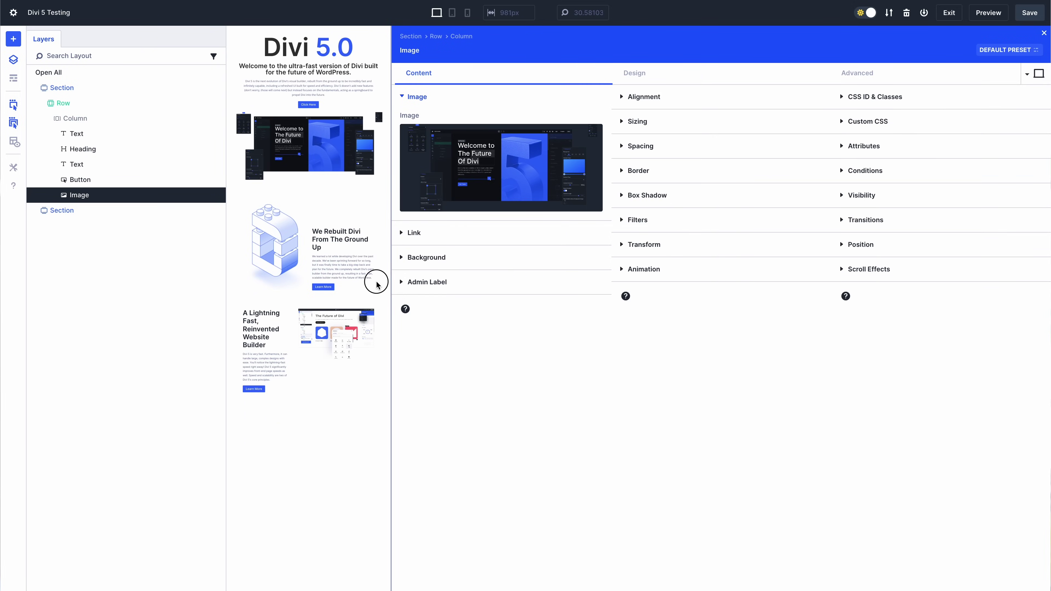
{"action": "left_click", "coordinate": [452, 13]}
{"action": "left_click", "coordinate": [467, 13]}
{"action": "left_click", "coordinate": [452, 12]}
{"action": "left_click", "coordinate": [436, 13]}
{"action": "left_click_drag", "start_coordinate": [401, 279], "coordinate": [970, 316]}
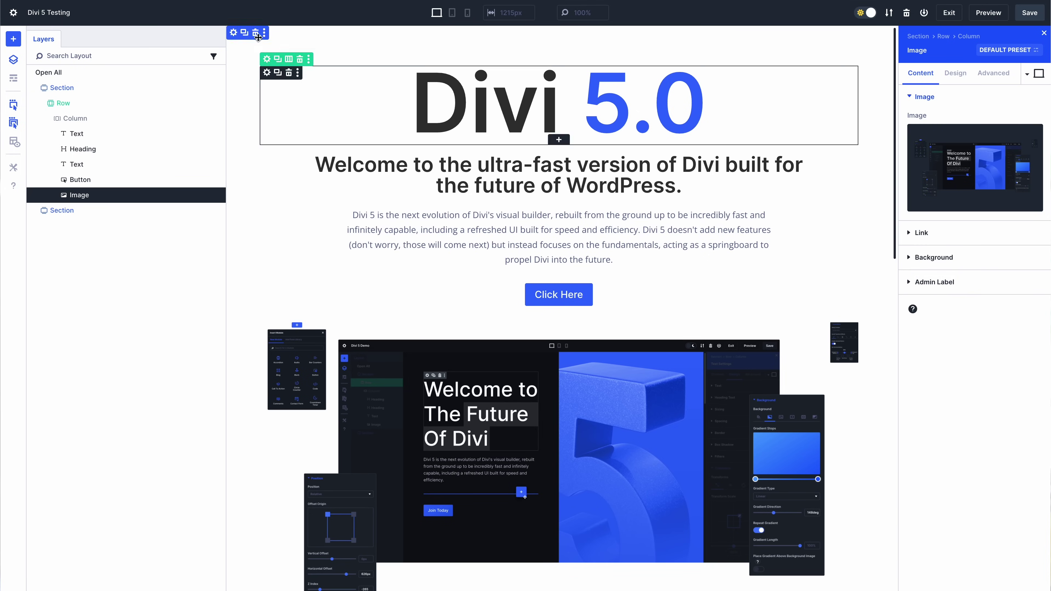
{"action": "left_click", "coordinate": [13, 60]}
{"action": "left_click", "coordinate": [1043, 32]}
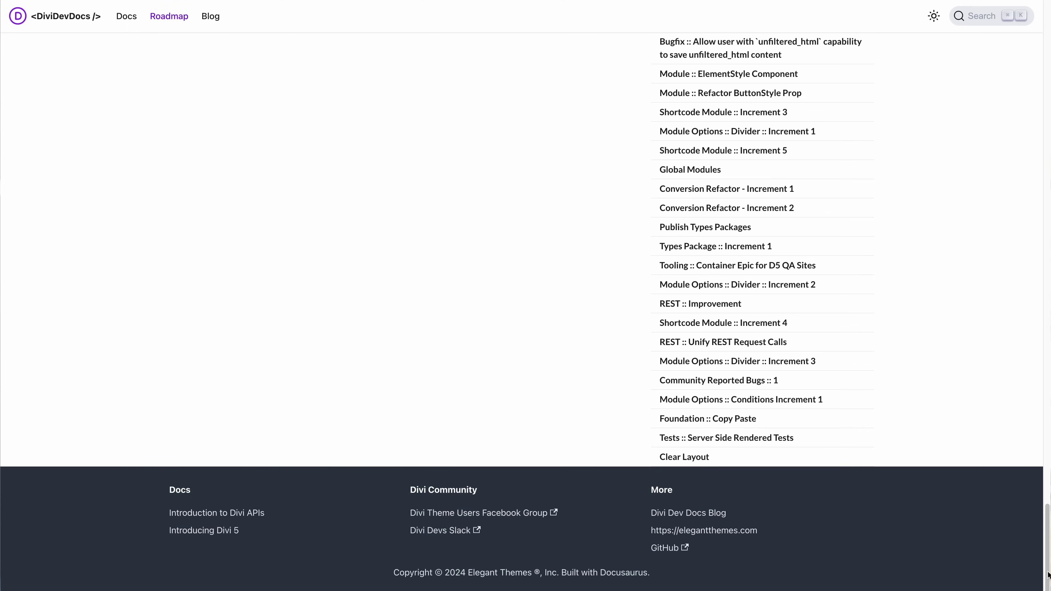
Step: Scroll back up to the top of the Divi 5.0 Roadmap page
{"action": "left_click_drag", "start_coordinate": [1047, 575], "coordinate": [1033, 61]}
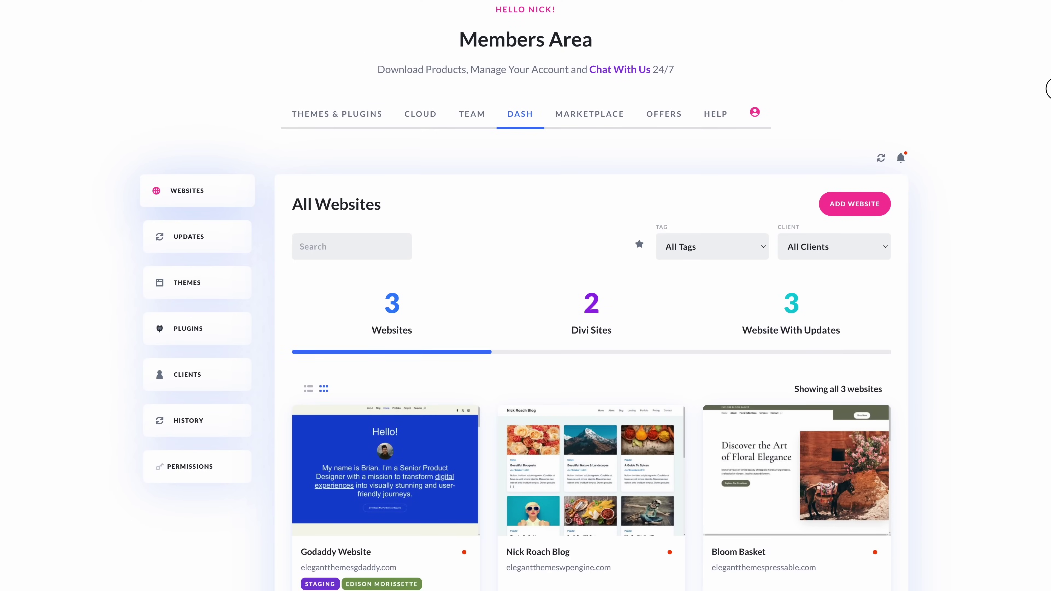
Step: Switch the Divi Dash websites overview to the compact list view
{"action": "scroll", "coordinate": [1013, 214], "scroll_direction": "down", "scroll_amount": 3}
{"action": "mouse_move", "coordinate": [371, 347]}
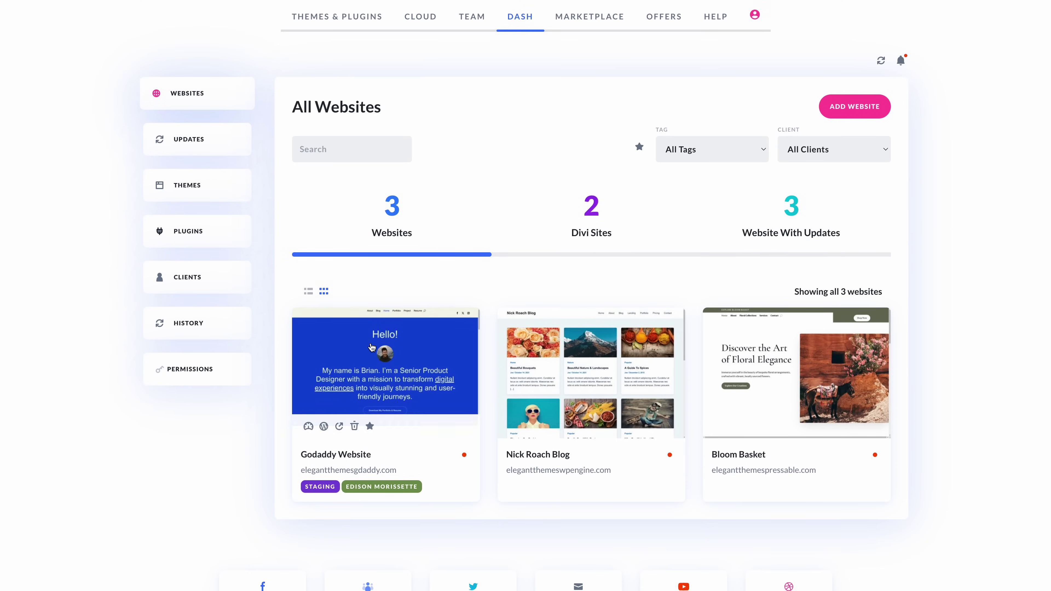
{"action": "left_click", "coordinate": [308, 292]}
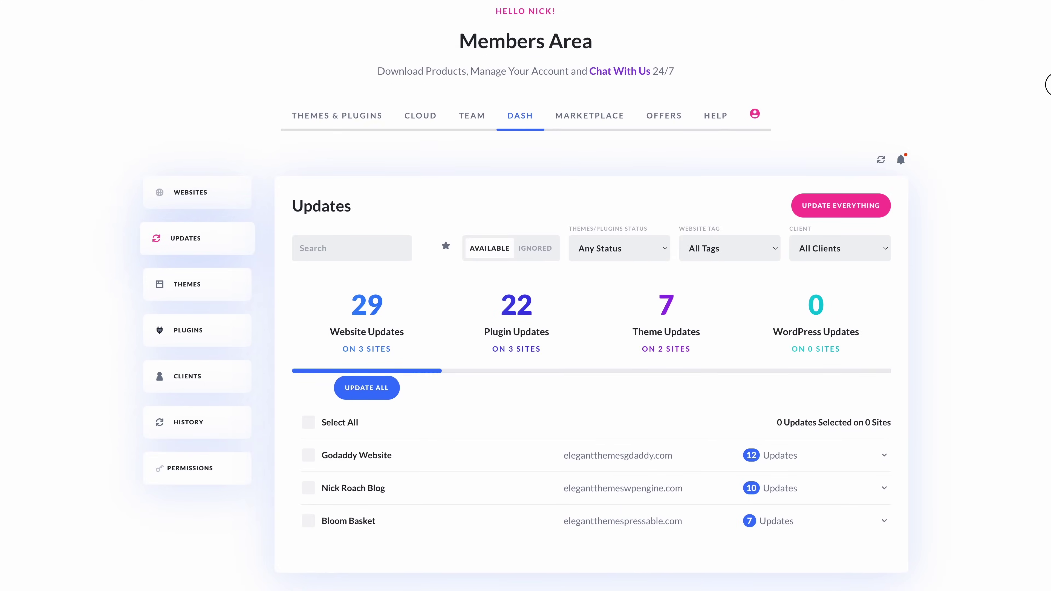
Step: Expand the second site's updates, filter to Theme Updates, and tick Twenty Twenty-Four and Twenty Twenty-One
{"action": "scroll", "coordinate": [1016, 209], "scroll_direction": "down", "scroll_amount": 3}
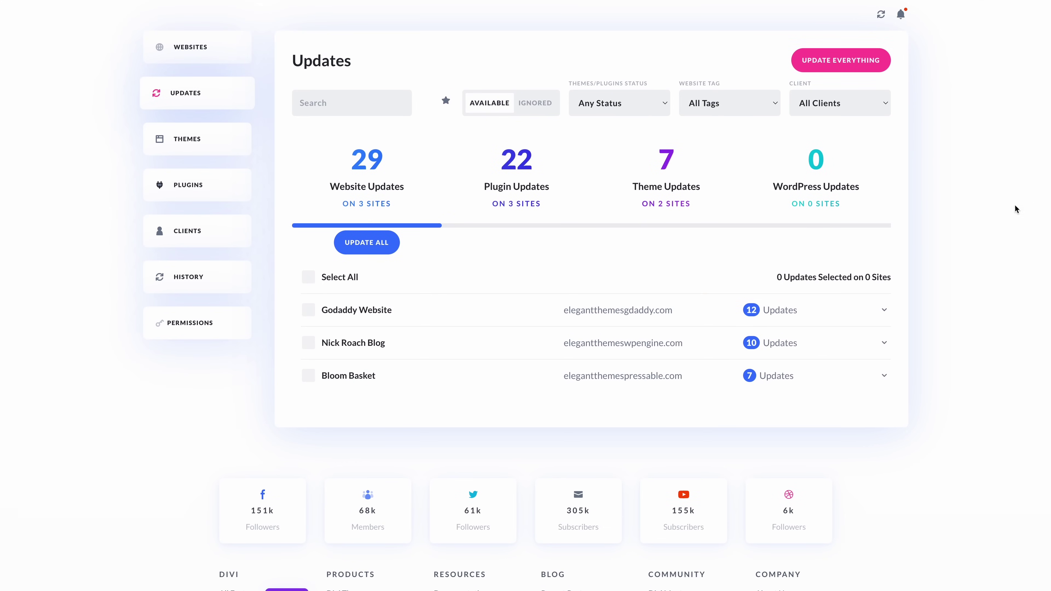
{"action": "left_click", "coordinate": [884, 341]}
{"action": "scroll", "coordinate": [1043, 248], "scroll_direction": "down", "scroll_amount": 5}
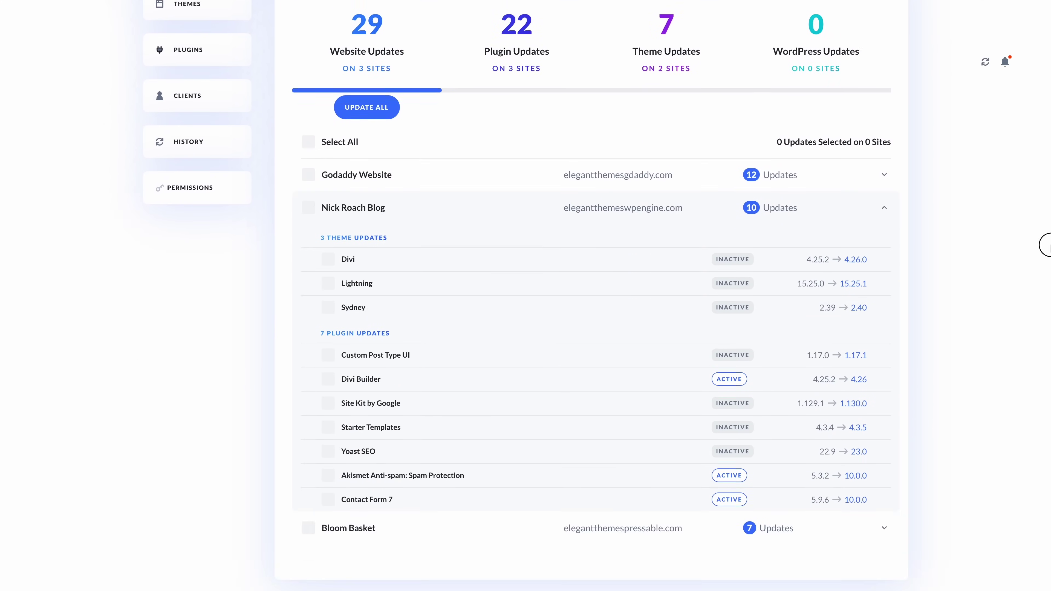
{"action": "scroll", "coordinate": [1044, 207], "scroll_direction": "up", "scroll_amount": 7}
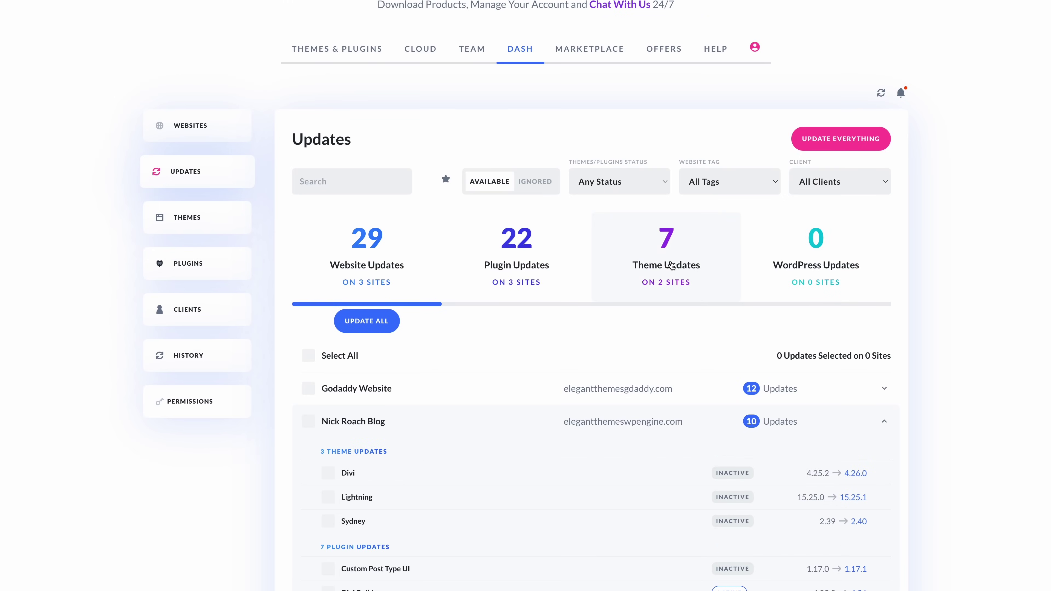
{"action": "left_click", "coordinate": [671, 265]}
{"action": "scroll", "coordinate": [671, 337], "scroll_direction": "down", "scroll_amount": 3}
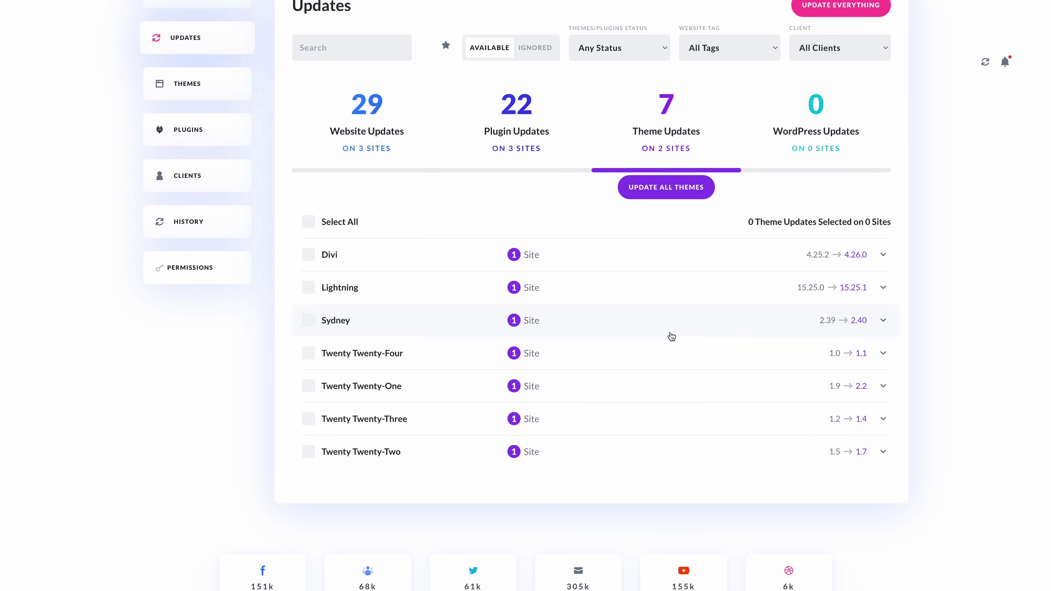
{"action": "left_click", "coordinate": [308, 357]}
{"action": "left_click", "coordinate": [309, 387]}
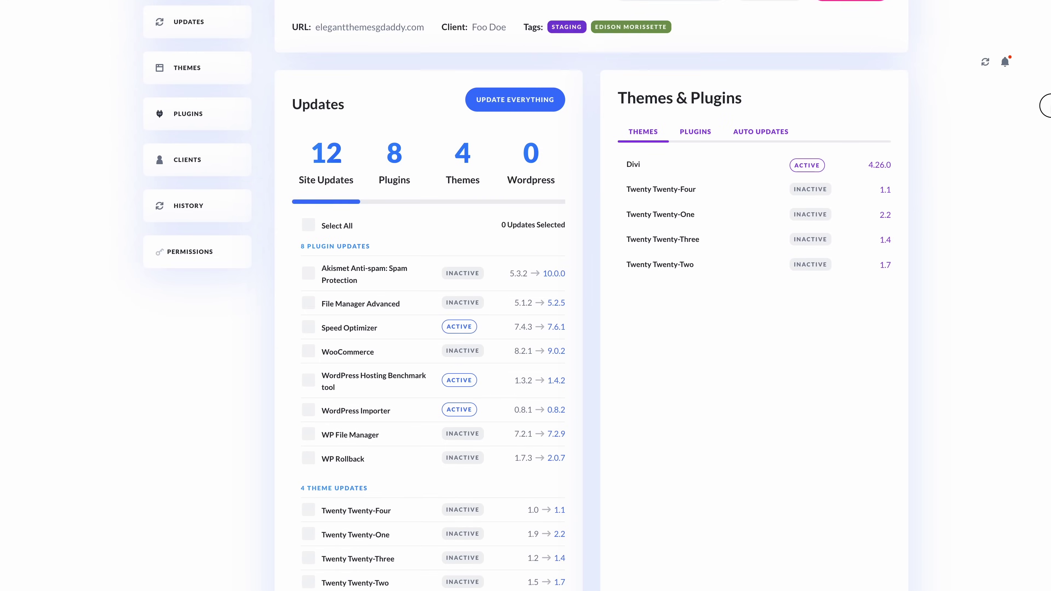
Step: Scroll through the Godaddy Website dashboard's Updates, Status Report and Optimization sections
{"action": "scroll", "coordinate": [1041, 179], "scroll_direction": "down", "scroll_amount": 5}
{"action": "scroll", "coordinate": [1041, 178], "scroll_direction": "down", "scroll_amount": 12}
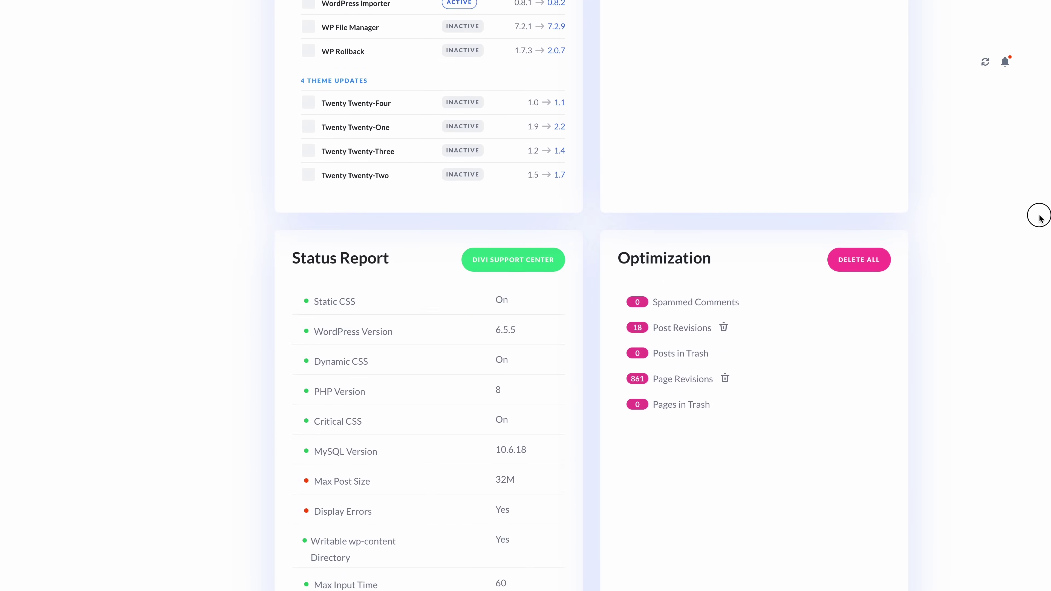
{"action": "scroll", "coordinate": [1030, 325], "scroll_direction": "down", "scroll_amount": 8}
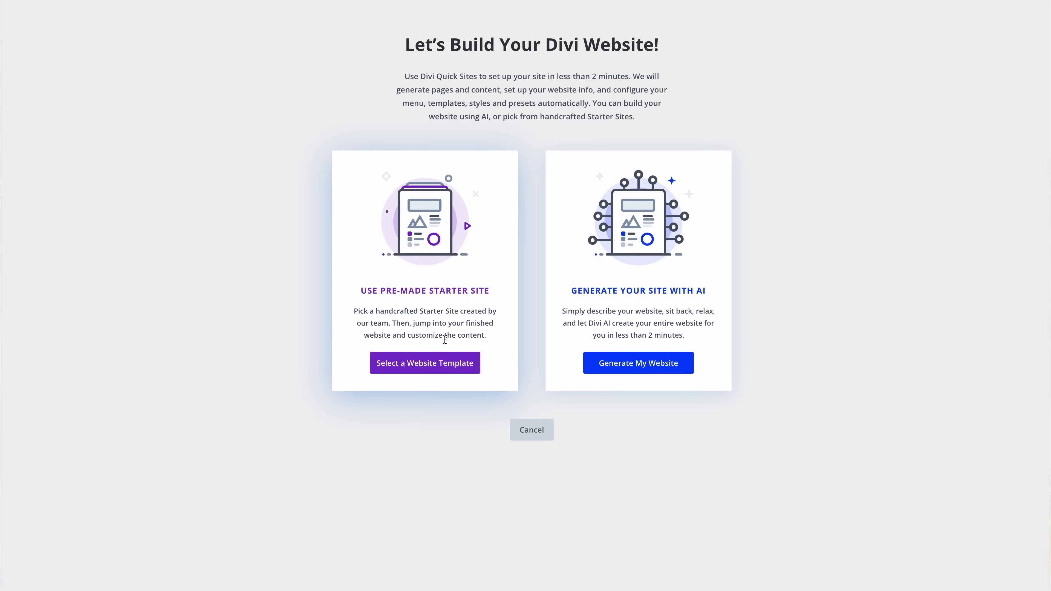
Step: Preview the Restaurant starter site's pages through to Menu, then start with the Restaurant template
{"action": "left_click", "coordinate": [419, 364]}
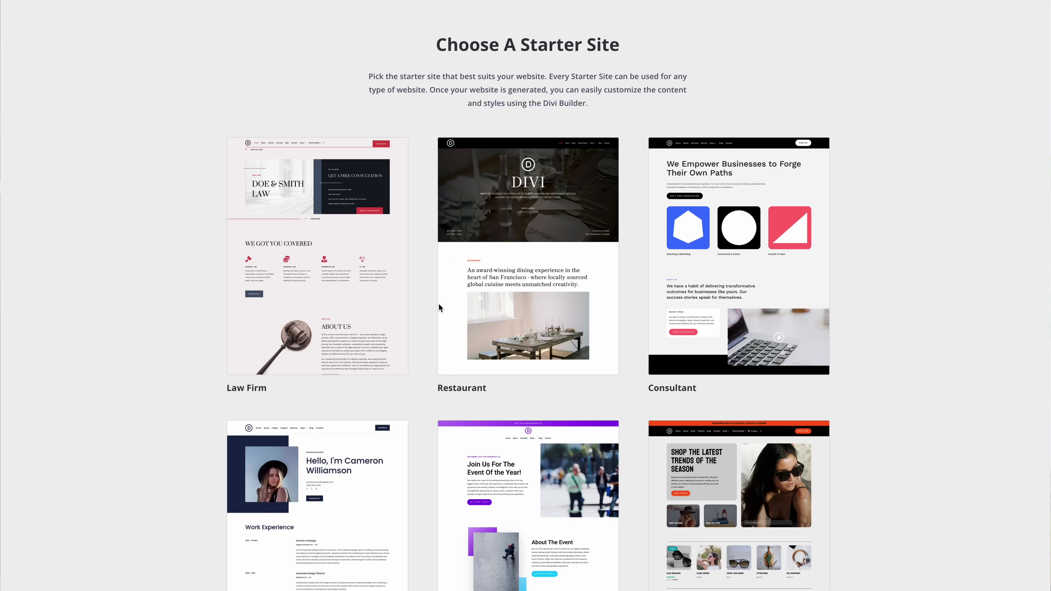
{"action": "mouse_move", "coordinate": [492, 284]}
{"action": "left_click", "coordinate": [541, 277]}
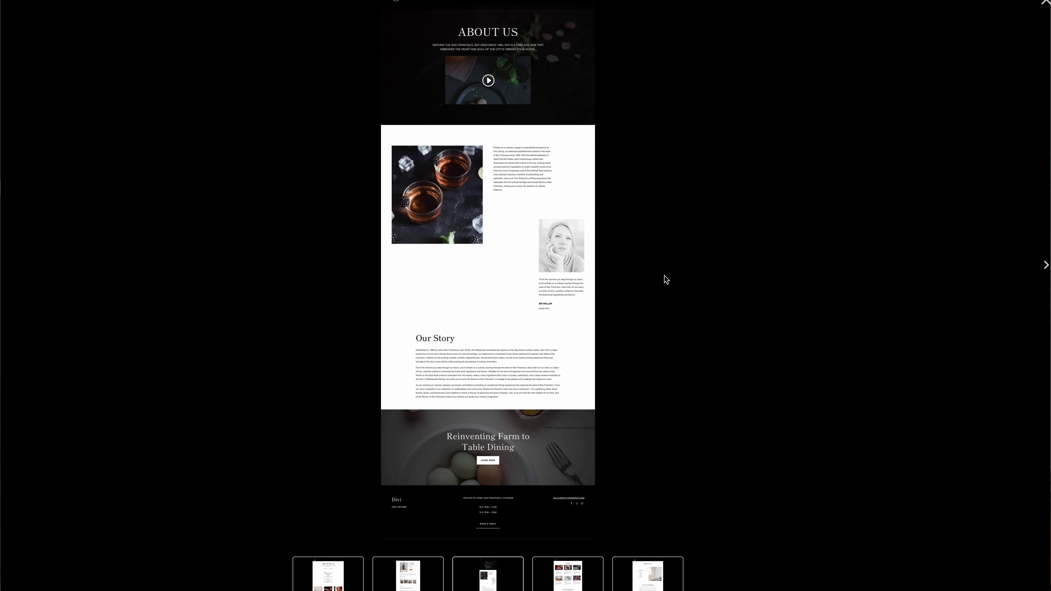
{"action": "left_click", "coordinate": [1044, 266]}
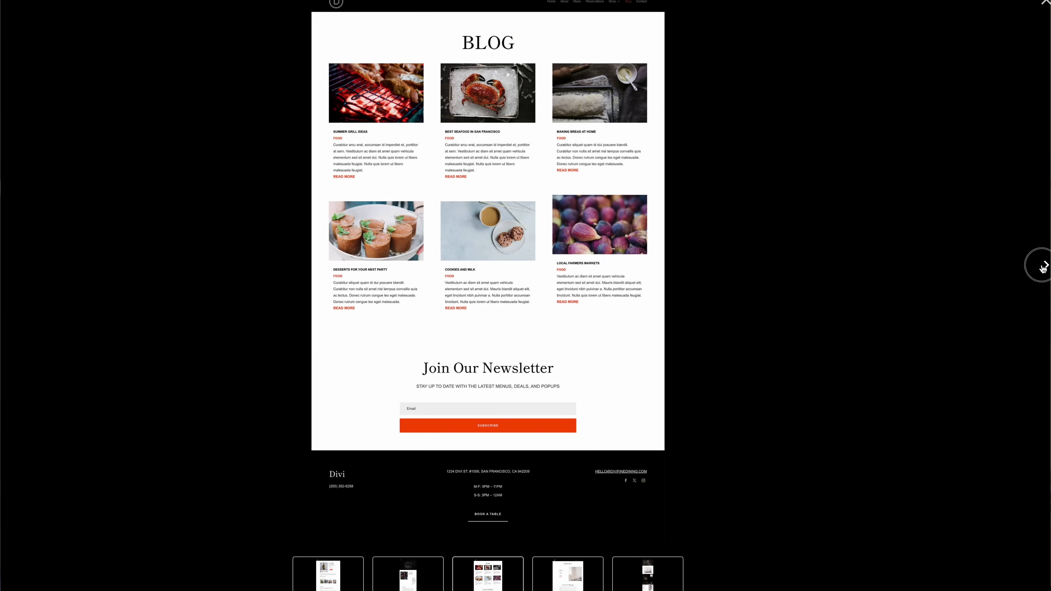
{"action": "left_click", "coordinate": [1043, 267]}
{"action": "left_click", "coordinate": [1043, 267]}
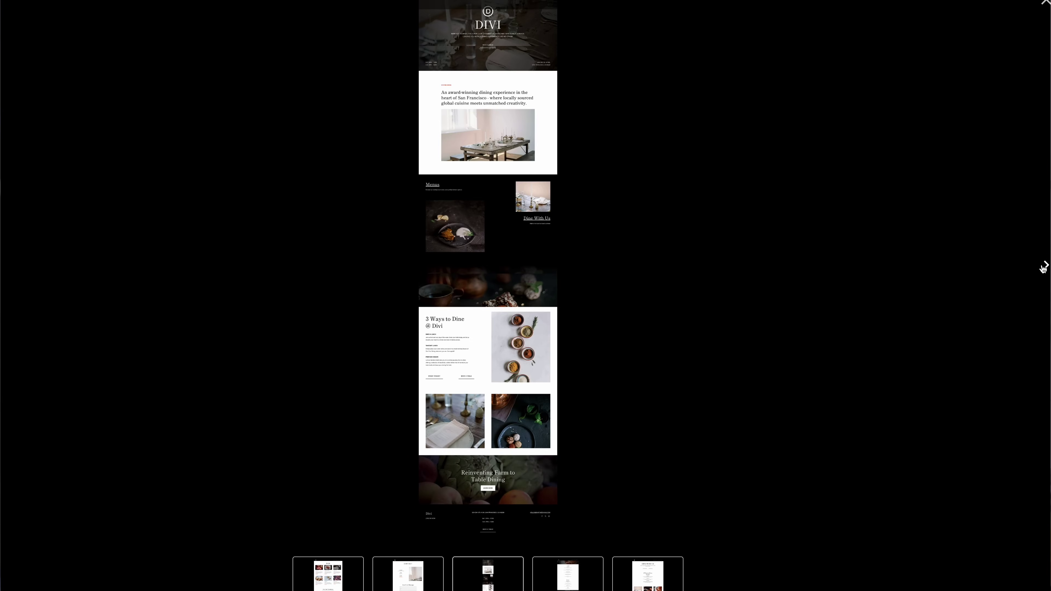
{"action": "left_click", "coordinate": [1043, 266]}
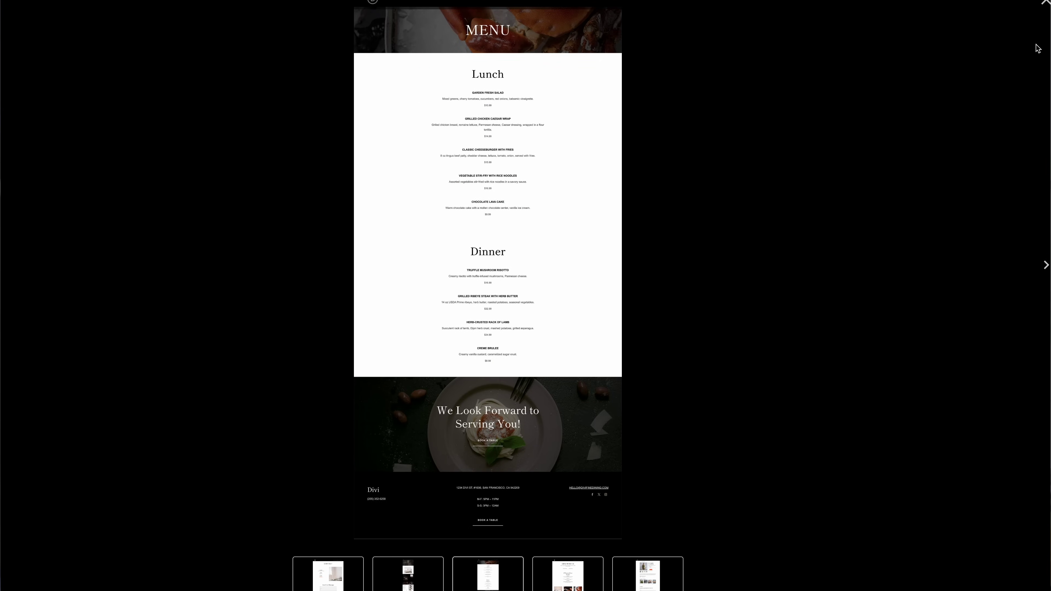
{"action": "left_click", "coordinate": [1043, 5]}
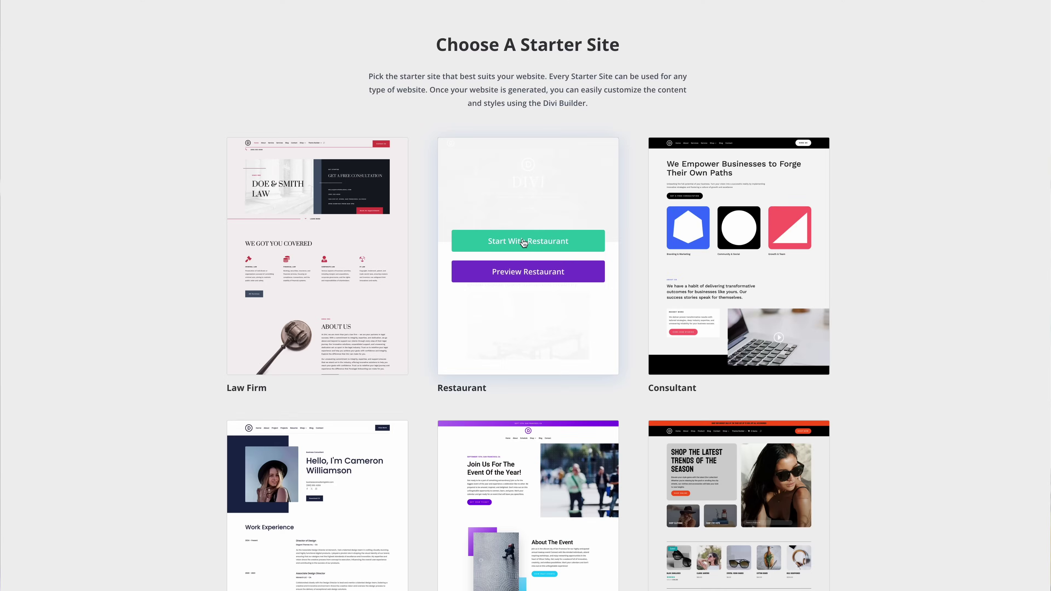
{"action": "left_click", "coordinate": [523, 241]}
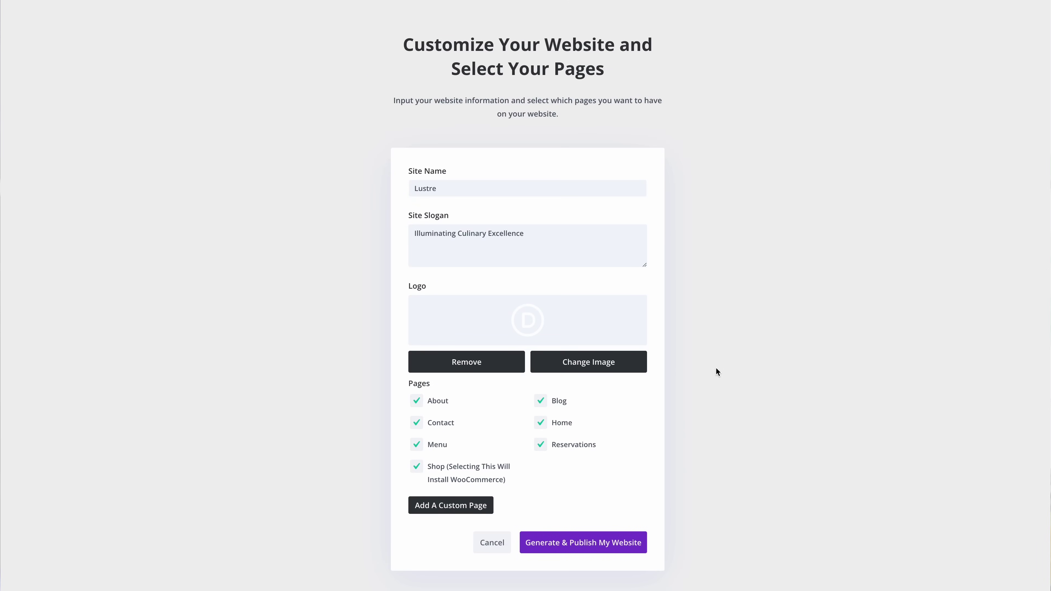
Step: Generate and publish the Lustre restaurant website
{"action": "left_click", "coordinate": [591, 551]}
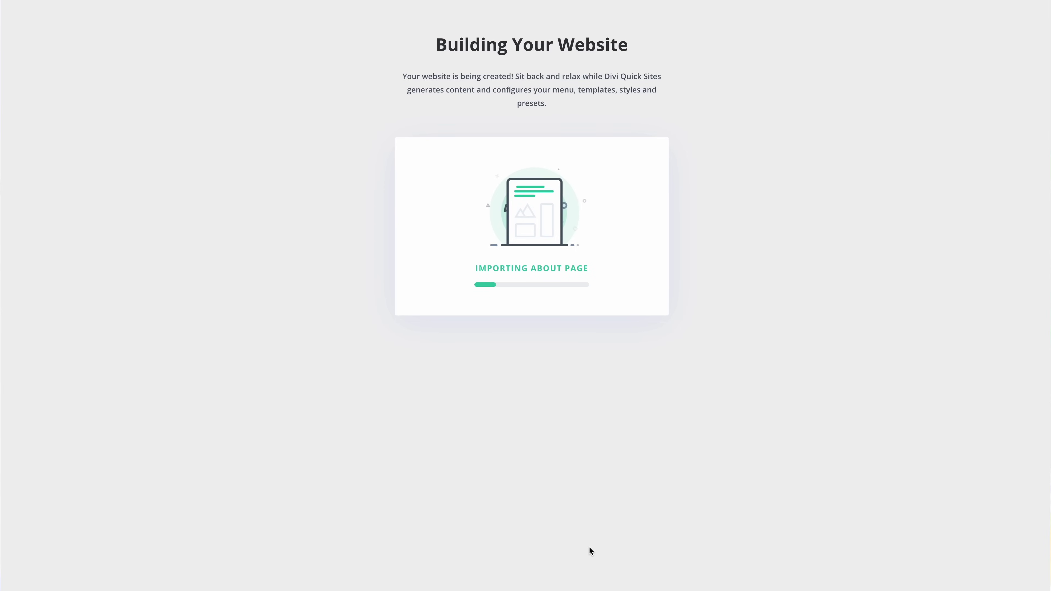